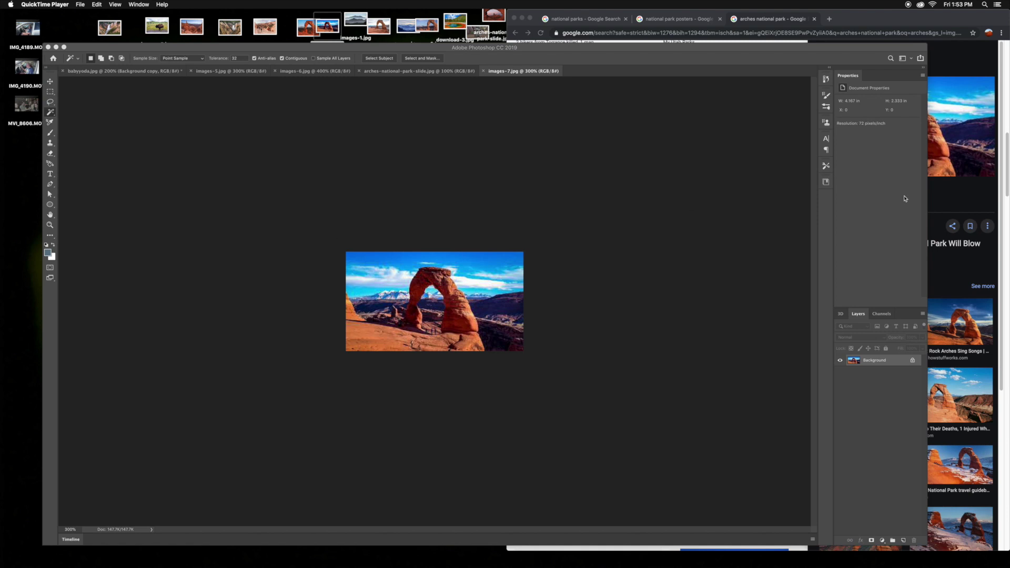
Bring the Chrome window with the Arches National Park image search in front of Photoshop.
{"action": "left_click", "coordinate": [968, 195]}
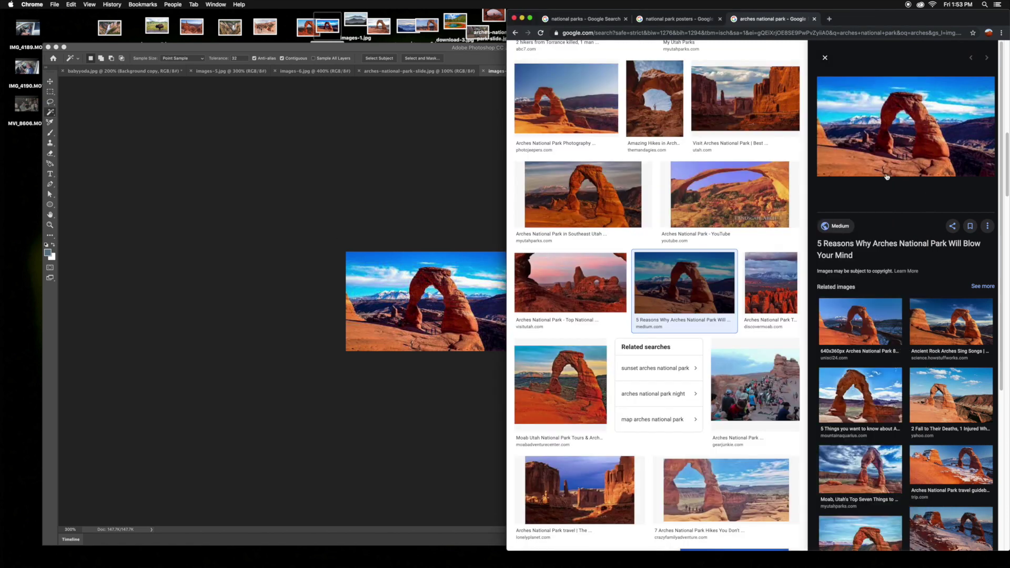
{"action": "scroll", "coordinate": [887, 176], "scroll_direction": "up", "scroll_amount": 5}
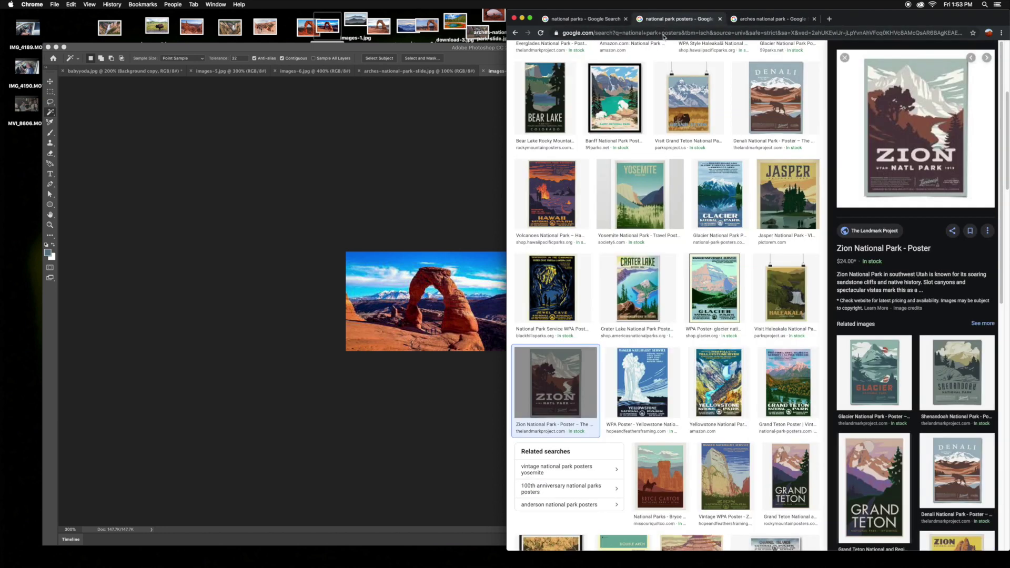
Preview the Glacier and Yosemite national park posters, then minimize Chrome.
{"action": "left_click", "coordinate": [671, 20]}
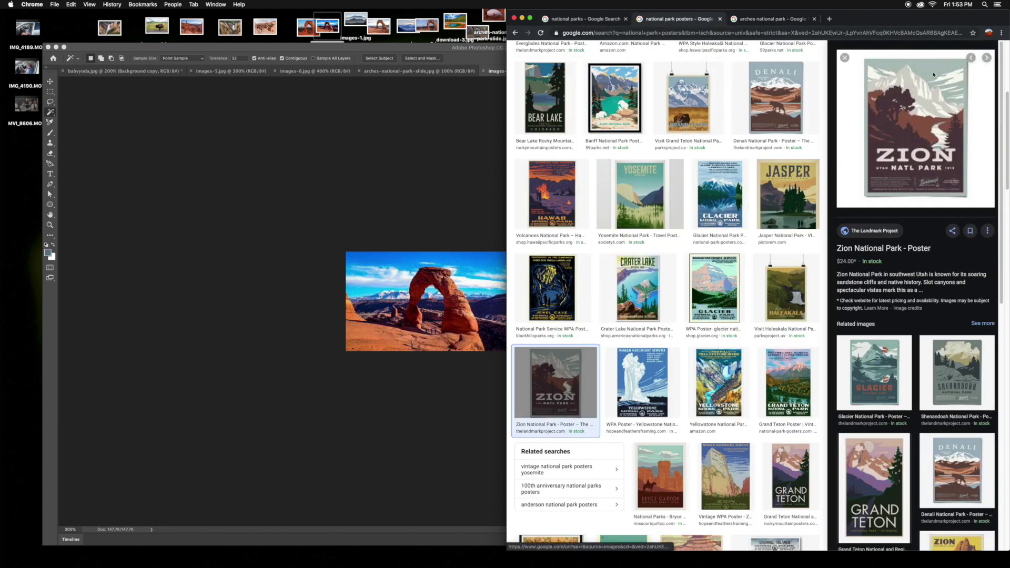
{"action": "left_click", "coordinate": [875, 389]}
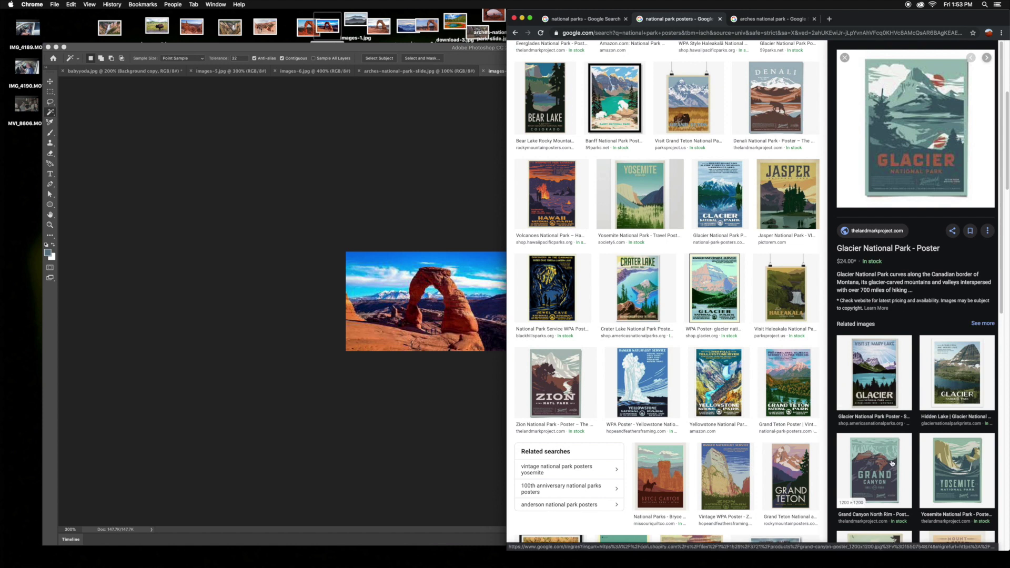
{"action": "left_click", "coordinate": [956, 471]}
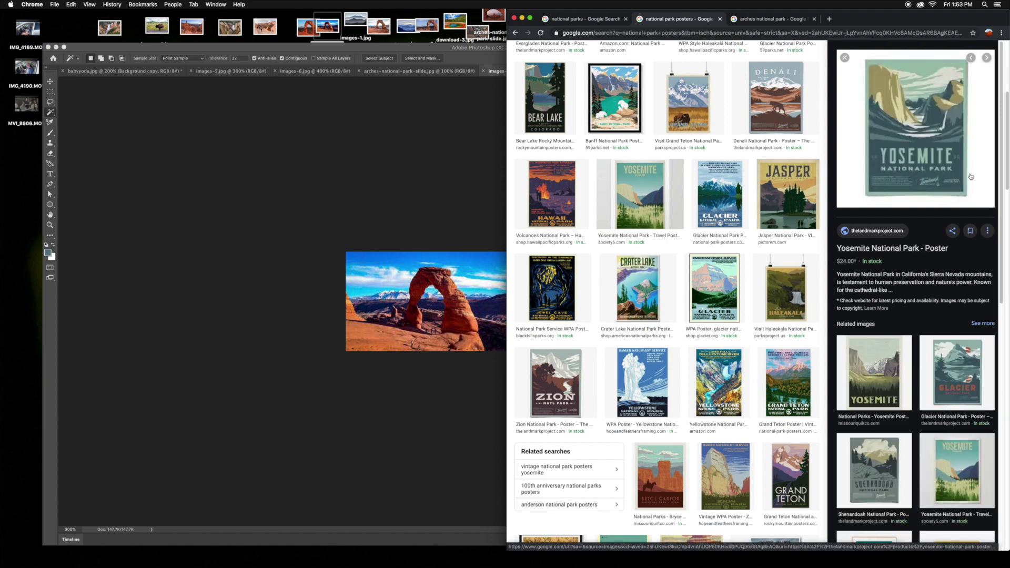
{"action": "left_click", "coordinate": [523, 18]}
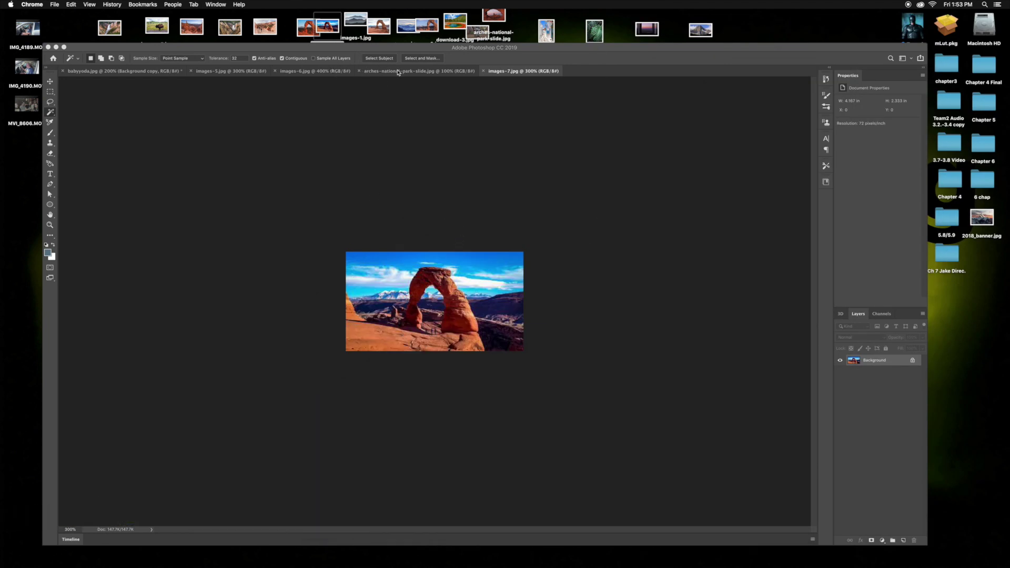
{"action": "left_click", "coordinate": [333, 76]}
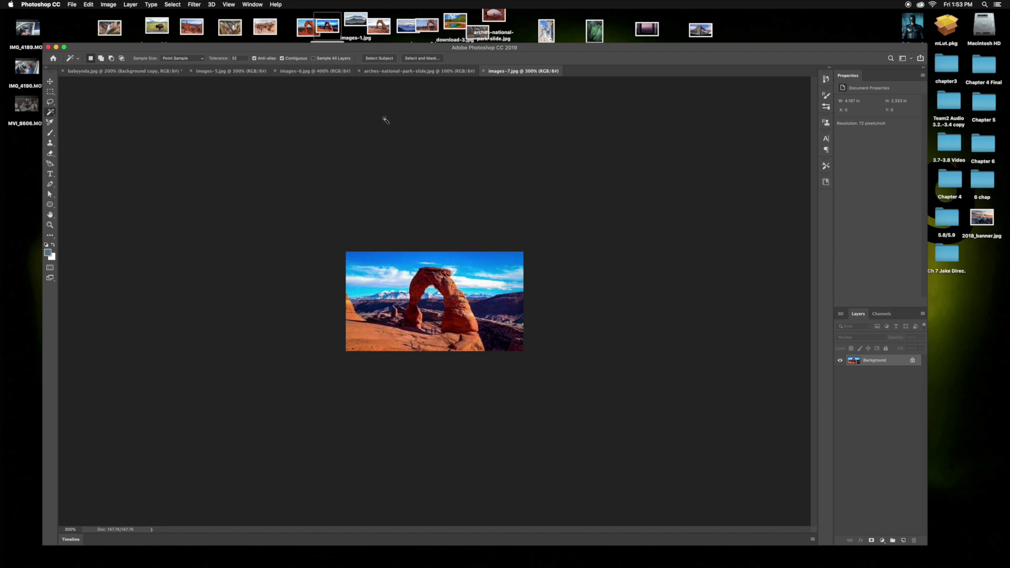
{"action": "left_click", "coordinate": [400, 71]}
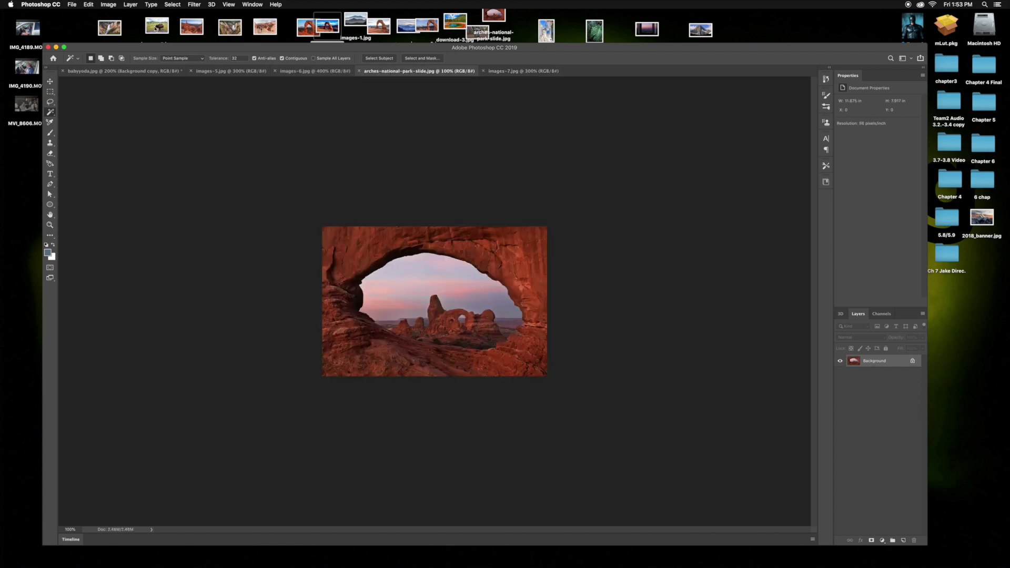
{"action": "left_click", "coordinate": [194, 6]}
{"action": "left_click", "coordinate": [240, 49]}
{"action": "left_click", "coordinate": [850, 52]}
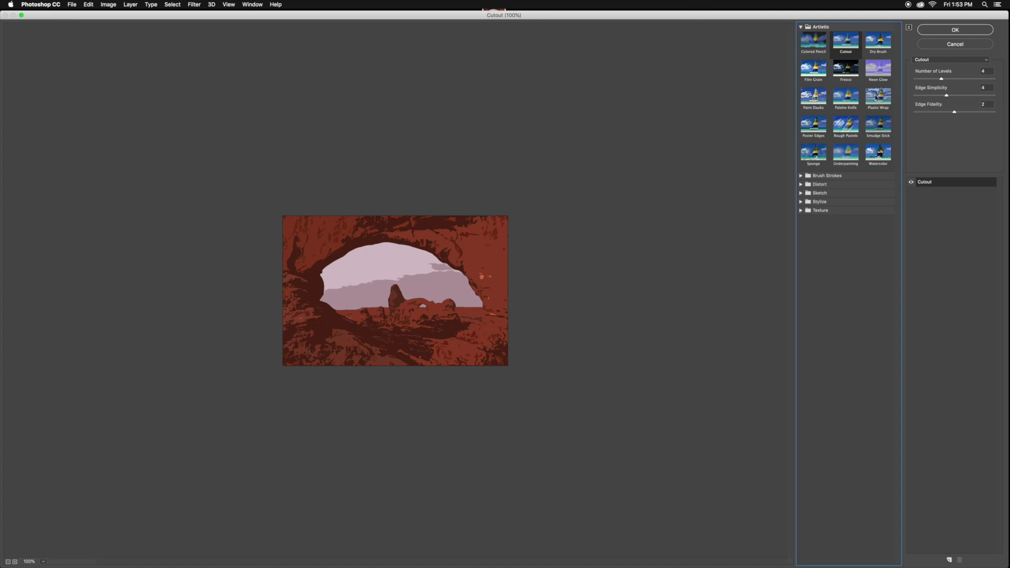
{"action": "left_click", "coordinate": [953, 44]}
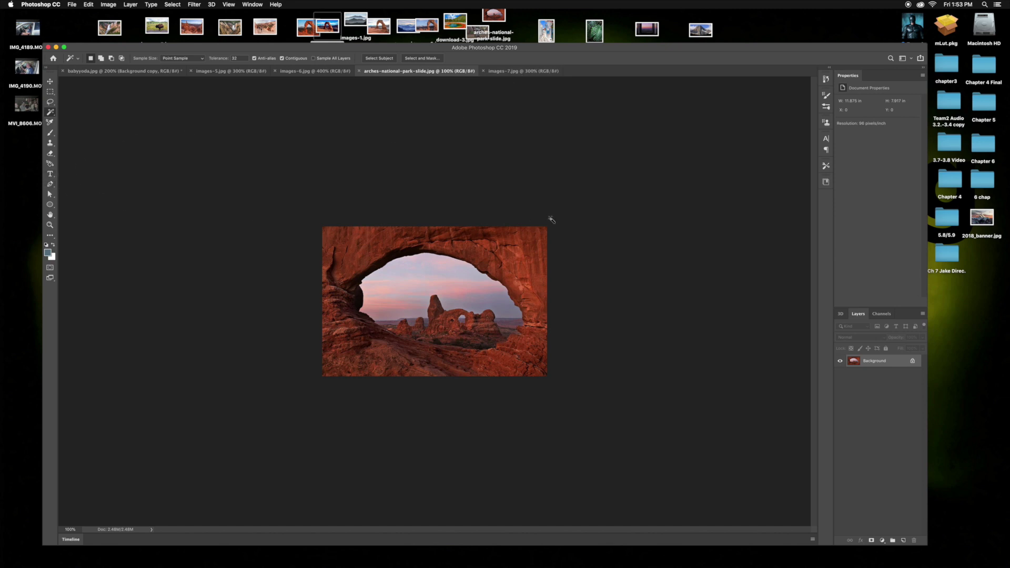
{"action": "left_click", "coordinate": [542, 72]}
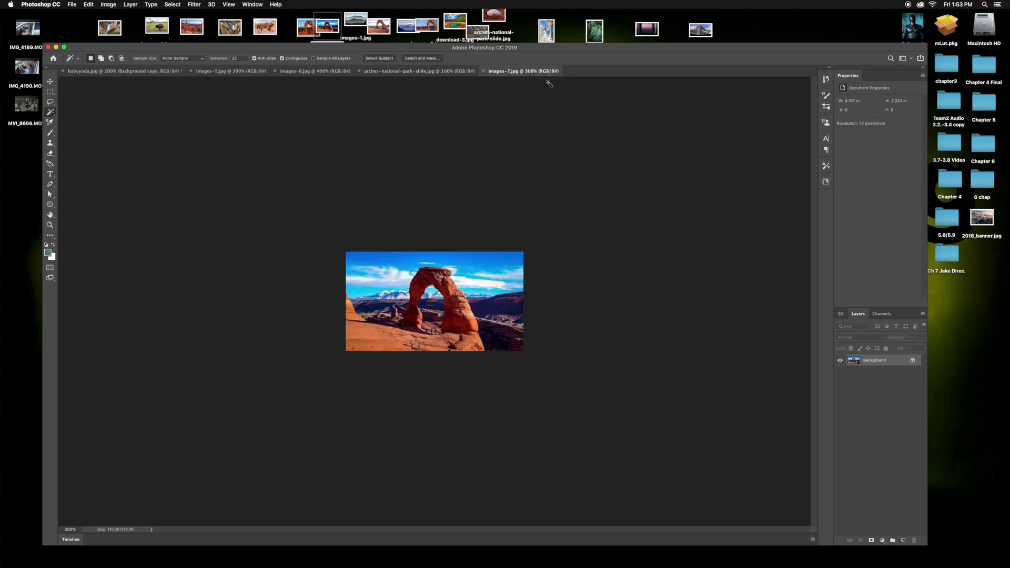
{"action": "left_click", "coordinate": [194, 5]}
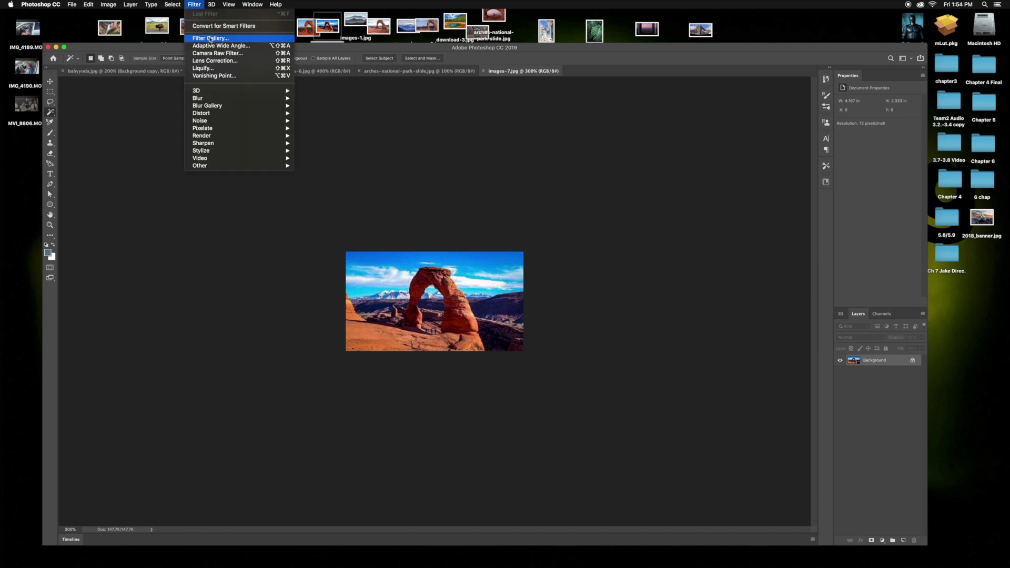
{"action": "left_click", "coordinate": [210, 39]}
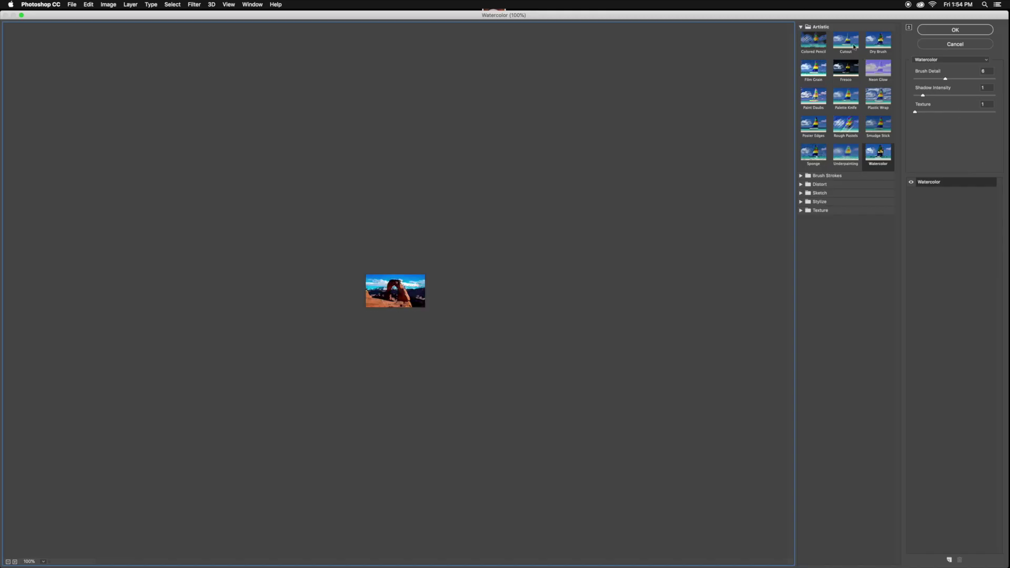
{"action": "left_click", "coordinate": [851, 47]}
{"action": "key", "text": "super+equal"}
{"action": "key", "text": "super+equal"}
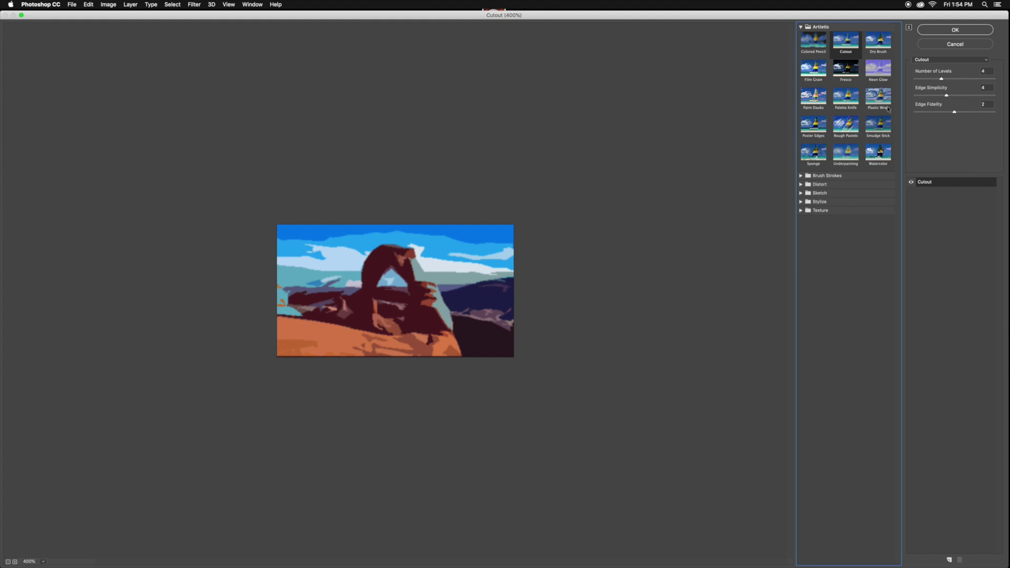
{"action": "left_click", "coordinate": [961, 45]}
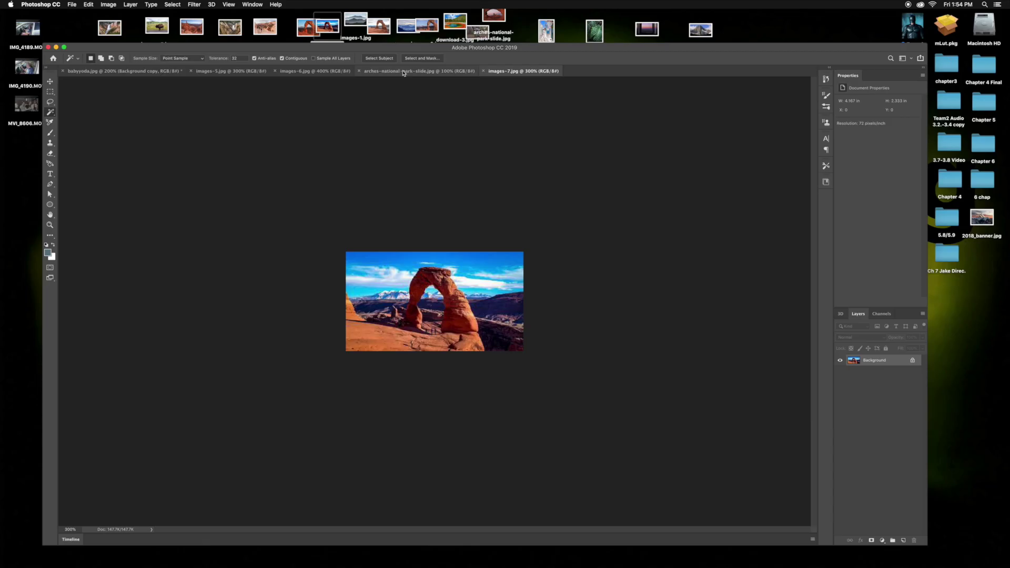
Apply the Artistic Cutout filter to images-6.jpg with an adjusted Number of Levels.
{"action": "left_click", "coordinate": [316, 71]}
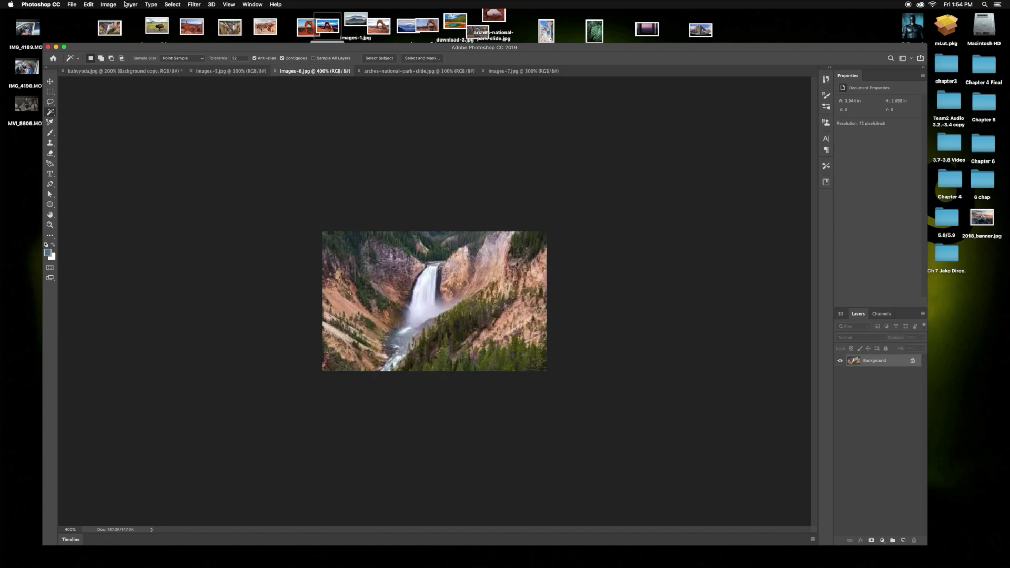
{"action": "left_click", "coordinate": [196, 5]}
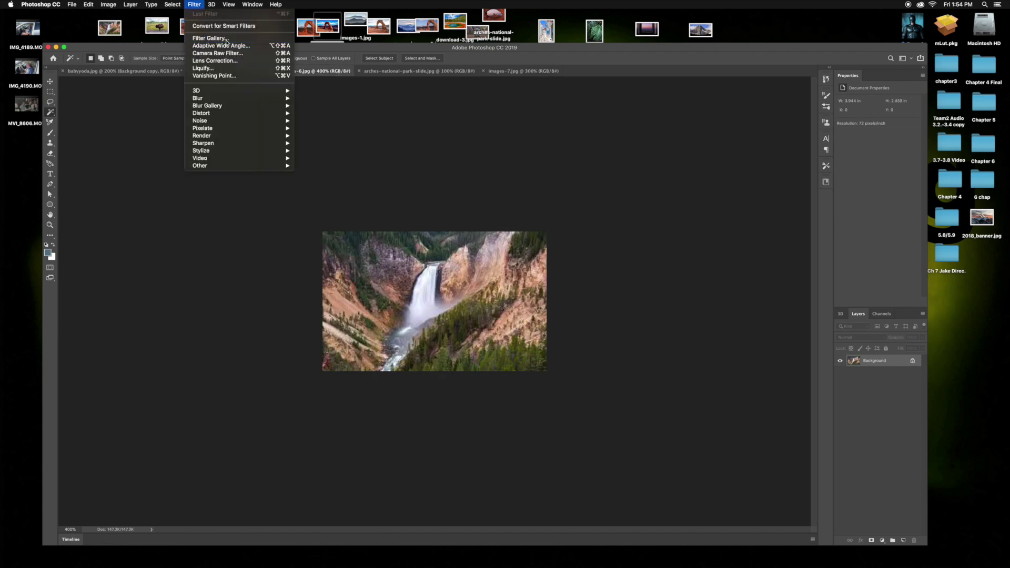
{"action": "left_click", "coordinate": [217, 40]}
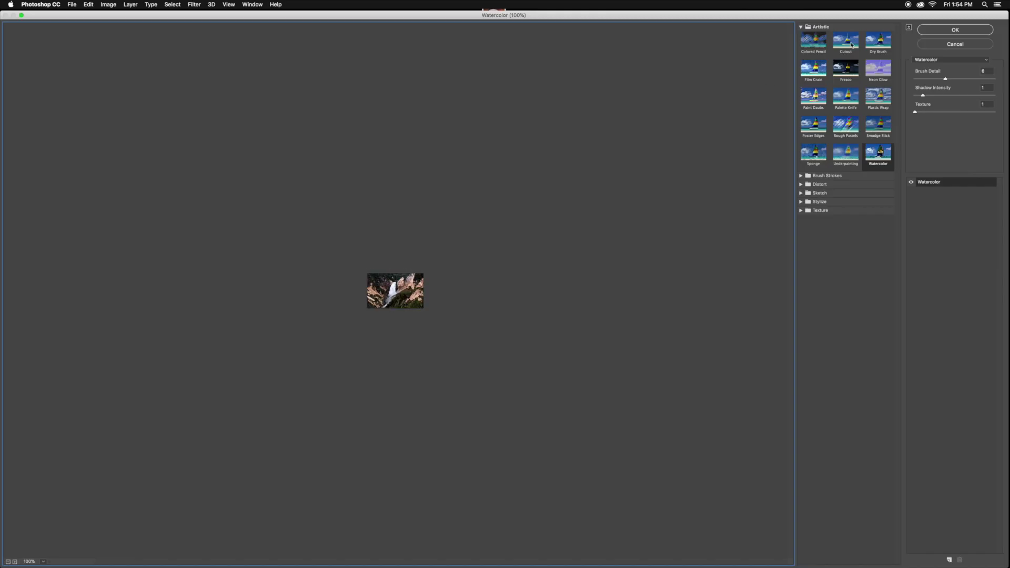
{"action": "left_click", "coordinate": [846, 42]}
{"action": "scroll", "coordinate": [584, 179], "scroll_direction": "up", "scroll_amount": 2}
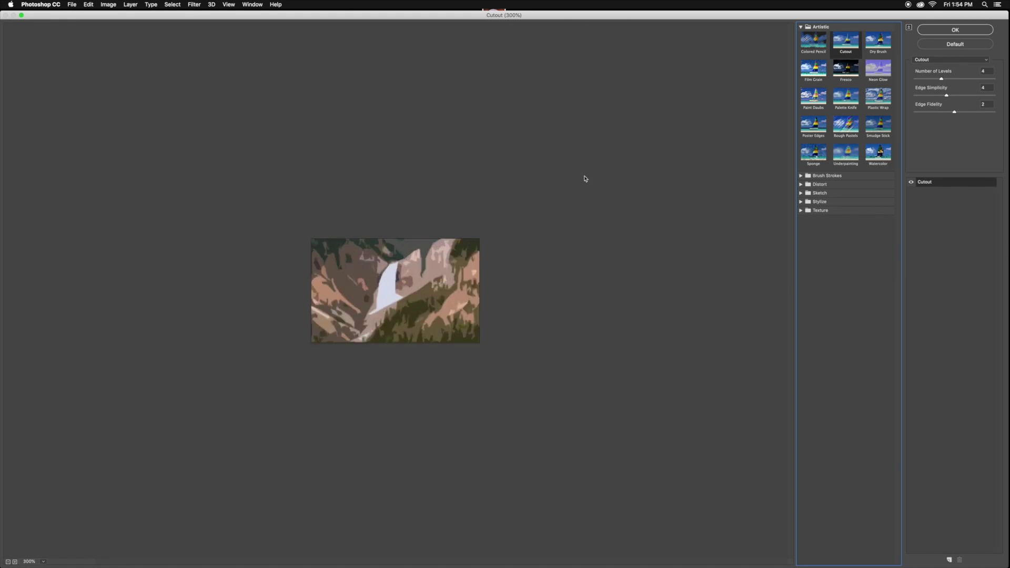
{"action": "scroll", "coordinate": [584, 179], "scroll_direction": "up", "scroll_amount": 1}
{"action": "left_click", "coordinate": [942, 79]}
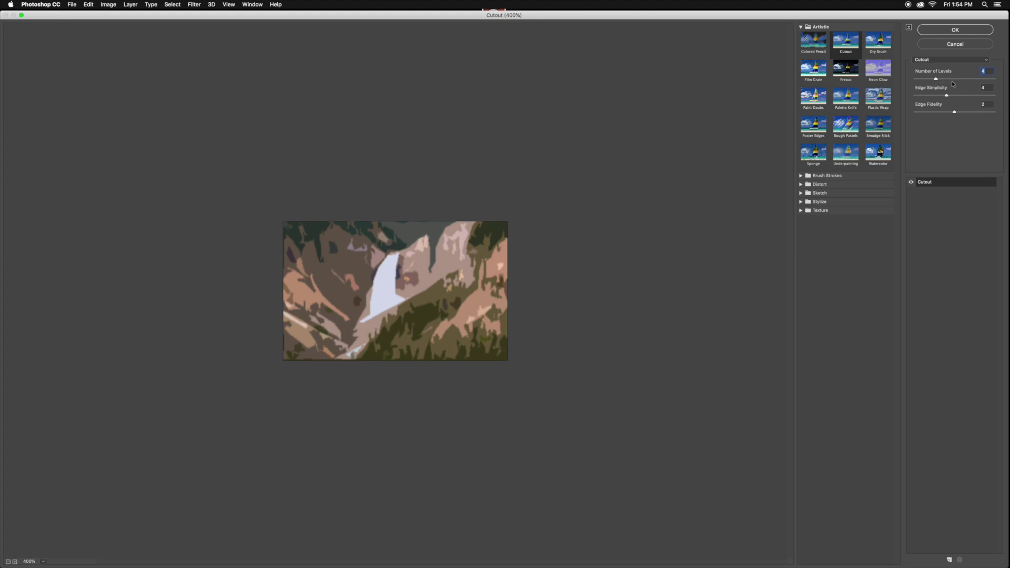
{"action": "mouse_move", "coordinate": [935, 81]}
{"action": "left_mouse_down"}
{"action": "mouse_move", "coordinate": [945, 81]}
{"action": "mouse_move", "coordinate": [944, 99]}
{"action": "left_mouse_up"}
{"action": "left_click", "coordinate": [954, 32]}
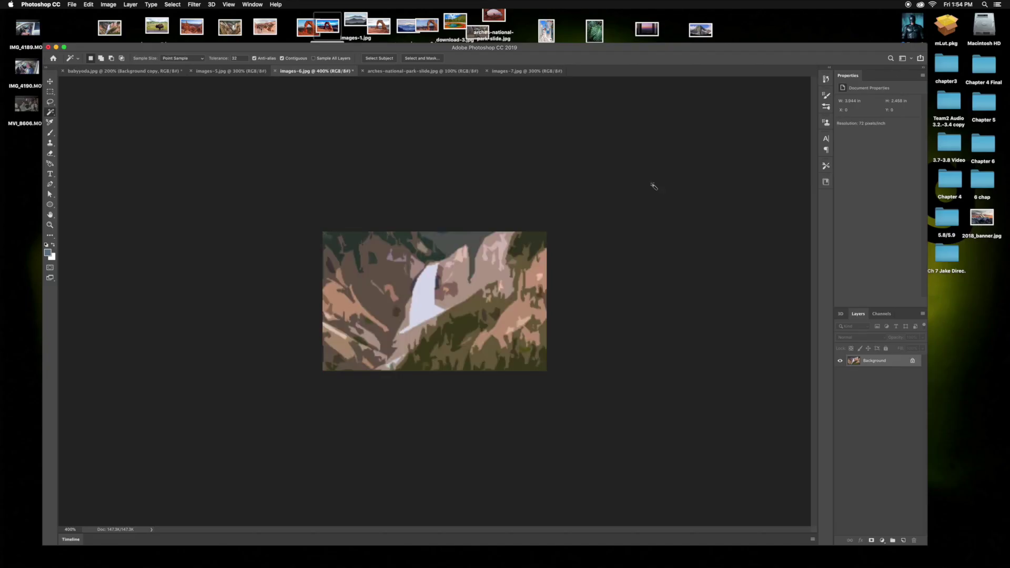